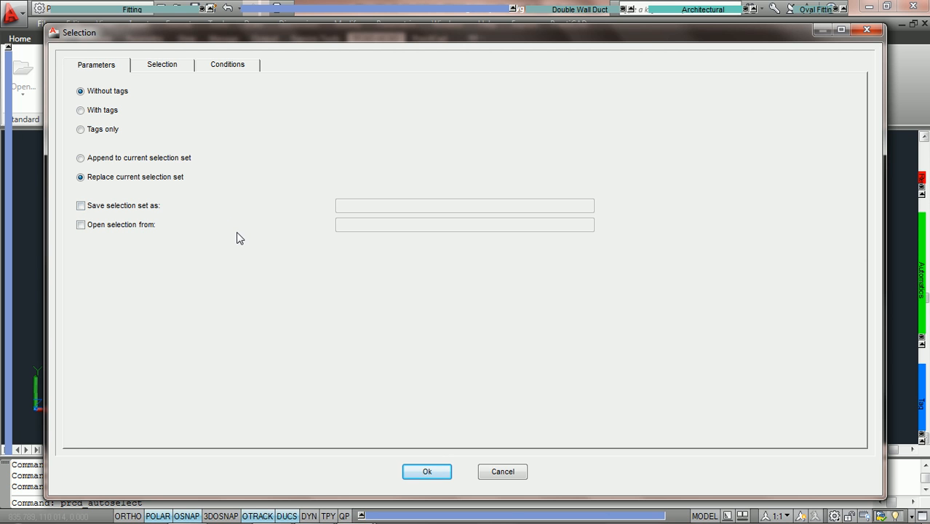
Cancel the automatic selection settings and select the elbow and the reducer together with the straight ducts adjoining each
{"action": "left_click", "coordinate": [508, 470]}
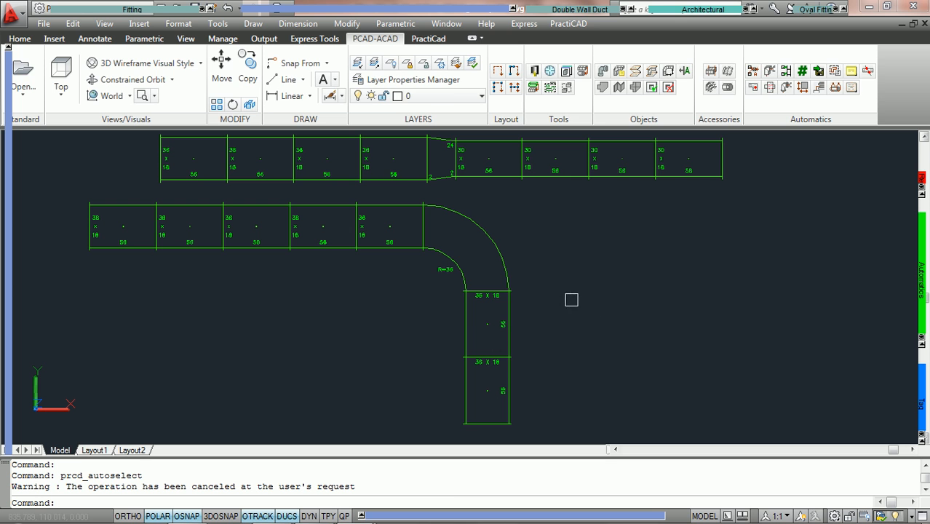
{"action": "left_click", "coordinate": [553, 320]}
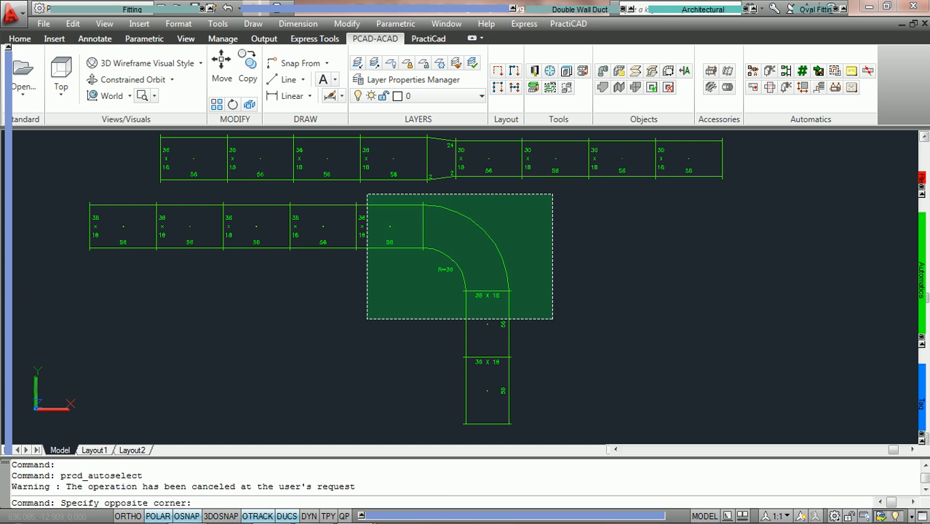
{"action": "left_click", "coordinate": [364, 193]}
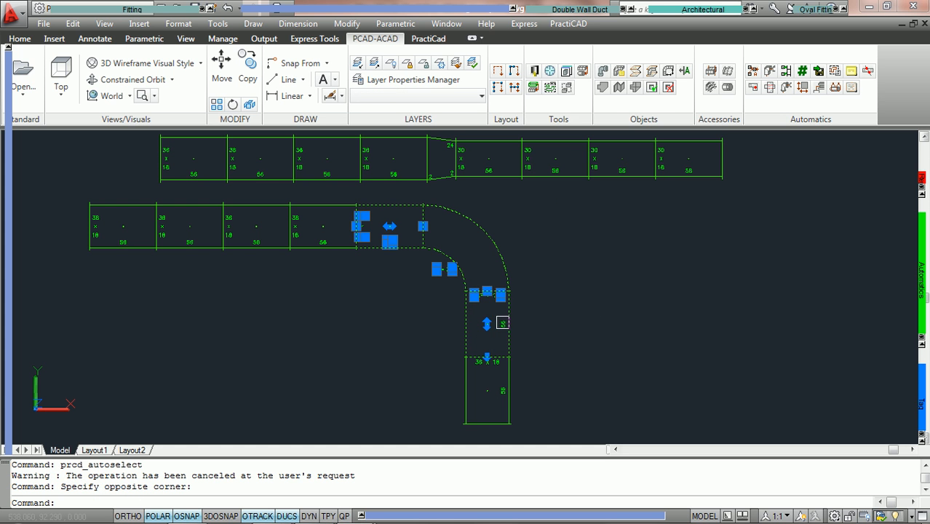
{"action": "left_click", "coordinate": [500, 198]}
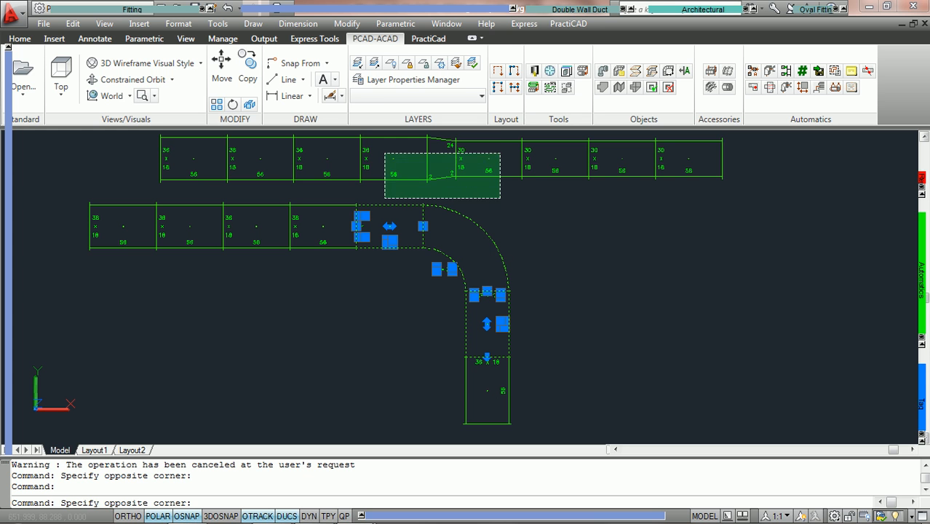
{"action": "left_click", "coordinate": [363, 135]}
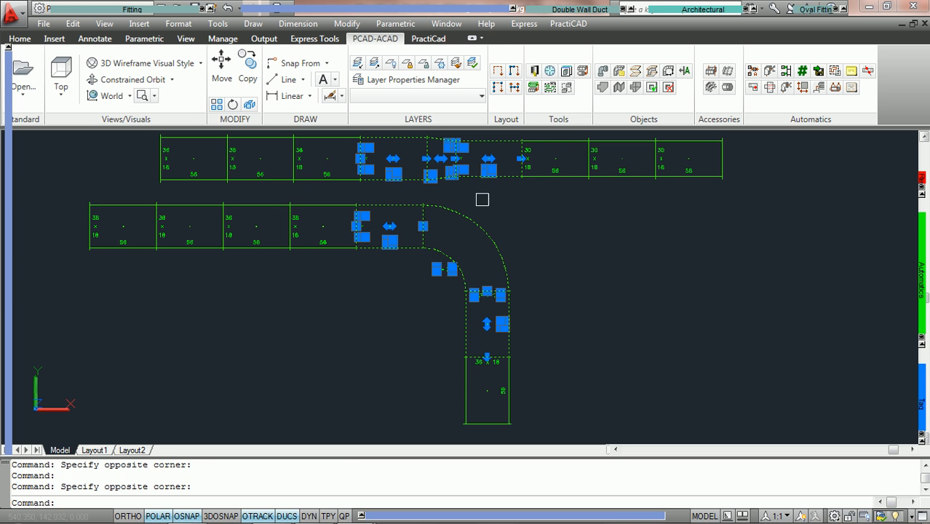
Run AutoSelecting on the current selection and save the selection set as "PCAD DUCT"
{"action": "left_click", "coordinate": [835, 72]}
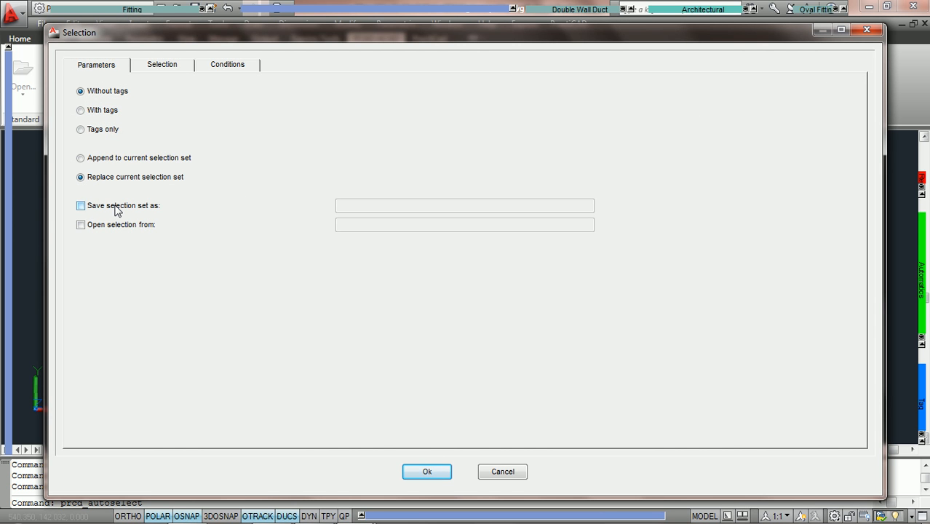
{"action": "left_click", "coordinate": [152, 71]}
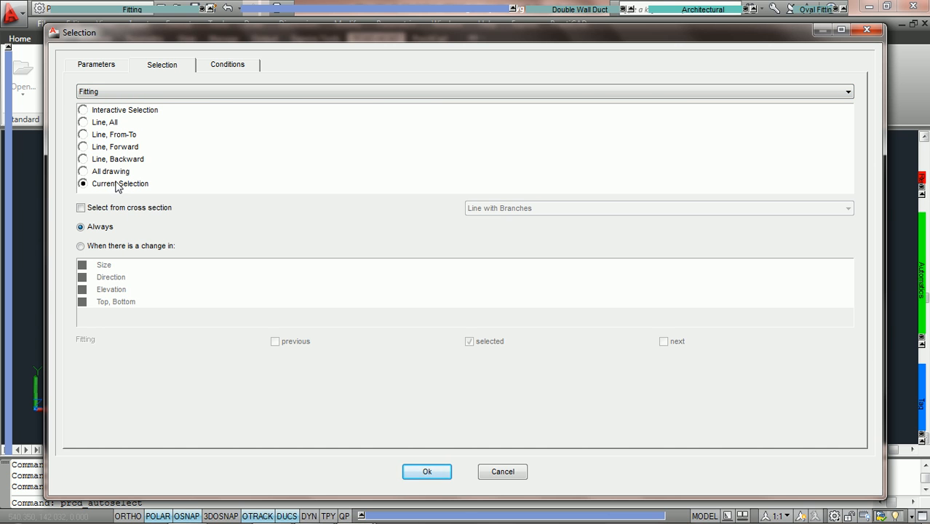
{"action": "left_click", "coordinate": [96, 67]}
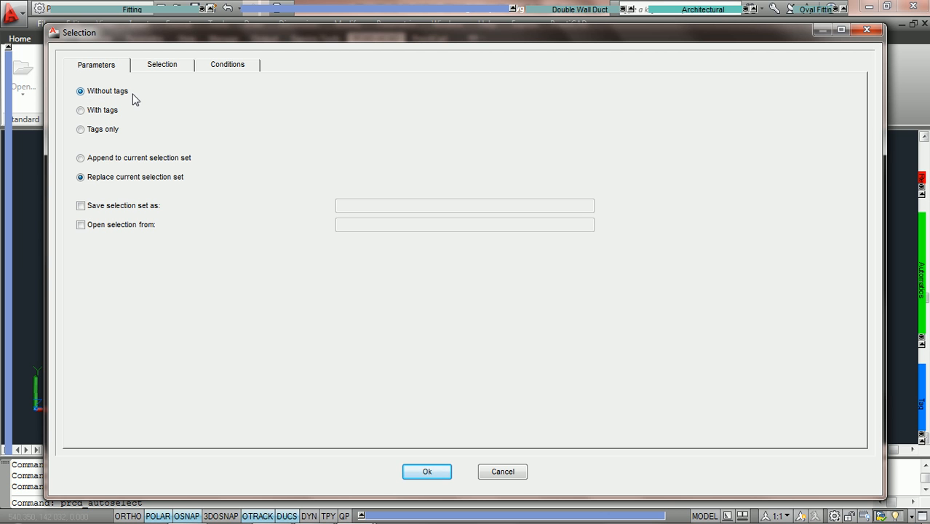
{"action": "left_click", "coordinate": [81, 206]}
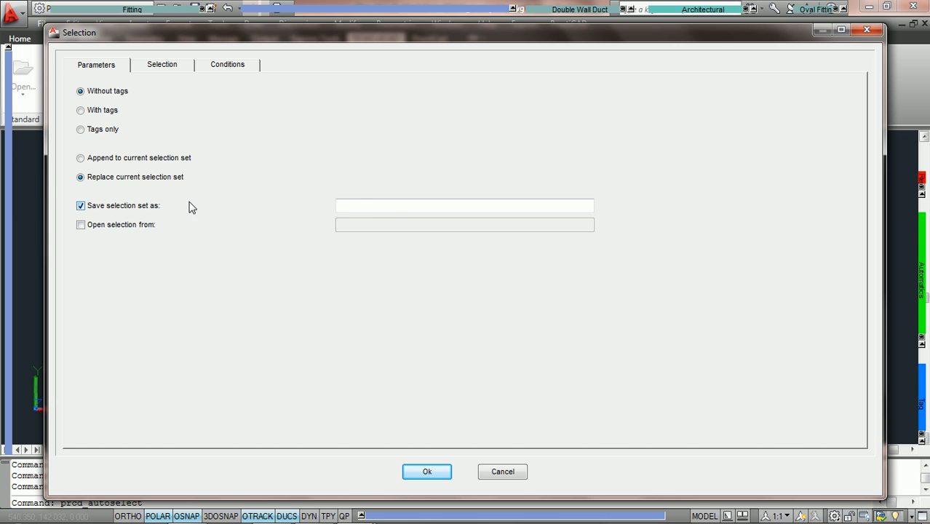
{"action": "left_click", "coordinate": [408, 201]}
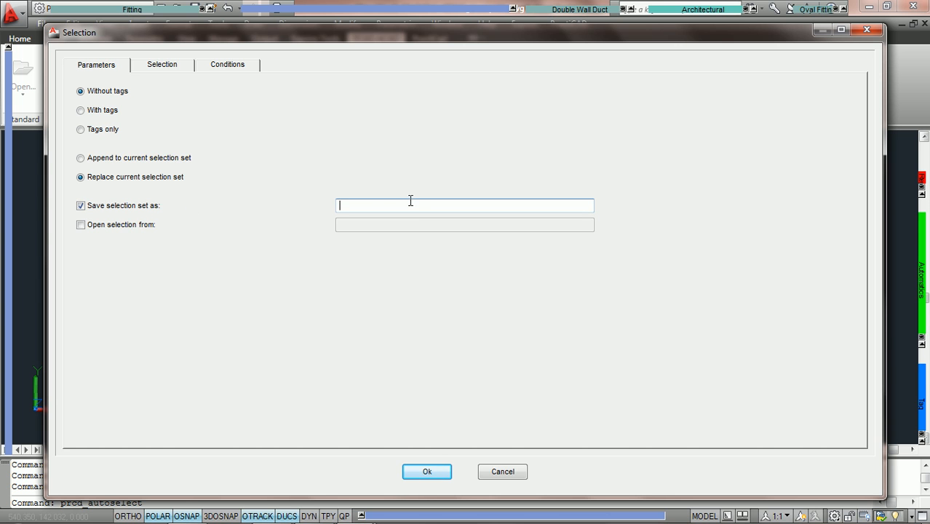
{"action": "type", "text": "PCAD DUCT"}
{"action": "left_click", "coordinate": [427, 471]}
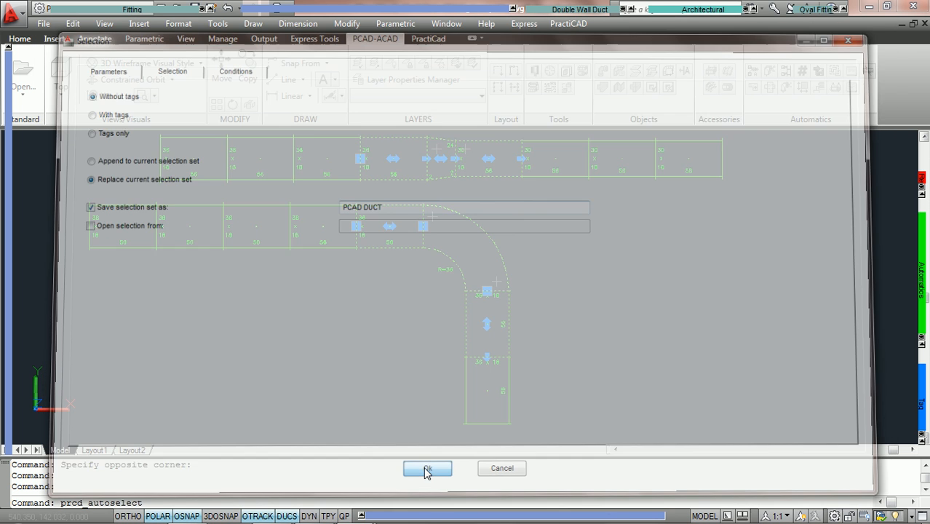
Inspect the selected duct pieces in both runs and clear the selection
{"action": "scroll", "coordinate": [503, 197], "scroll_direction": "up", "scroll_amount": 3}
{"action": "middle_click_drag", "start_coordinate": [503, 199], "coordinate": [505, 294]}
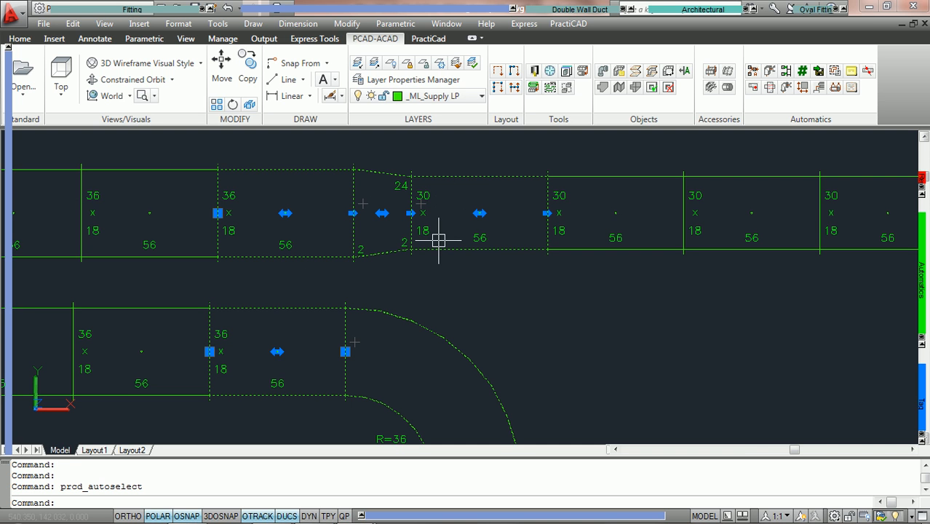
{"action": "scroll", "coordinate": [454, 268], "scroll_direction": "down", "scroll_amount": 2}
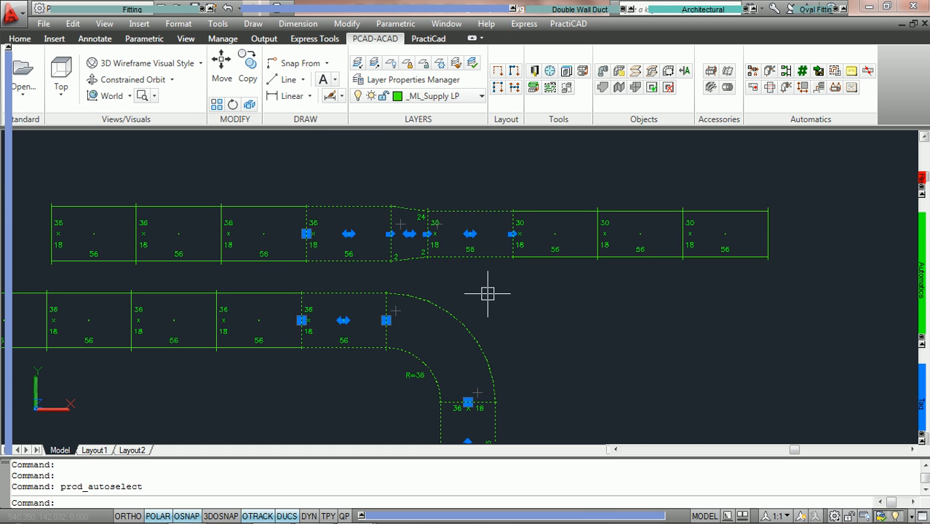
{"action": "key", "text": "Escape"}
{"action": "scroll", "coordinate": [495, 295], "scroll_direction": "down", "scroll_amount": 2}
{"action": "middle_click_drag", "start_coordinate": [508, 311], "coordinate": [521, 248]}
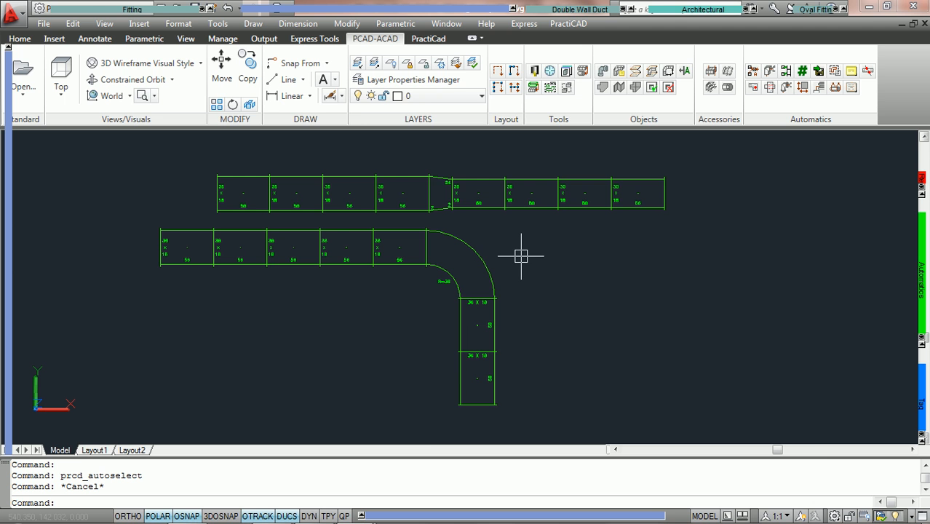
Extend the open 30 x 18 end of the upper duct run with an R=30 elbow and three straight ducts running down
{"action": "middle_click_drag", "start_coordinate": [481, 224], "coordinate": [436, 297]}
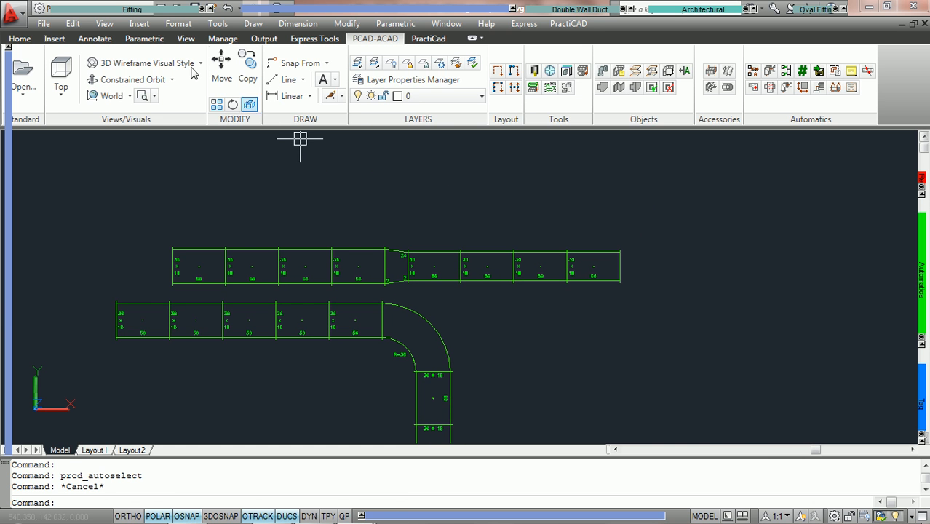
{"action": "left_click", "coordinate": [128, 10]}
{"action": "left_click", "coordinate": [91, 54]}
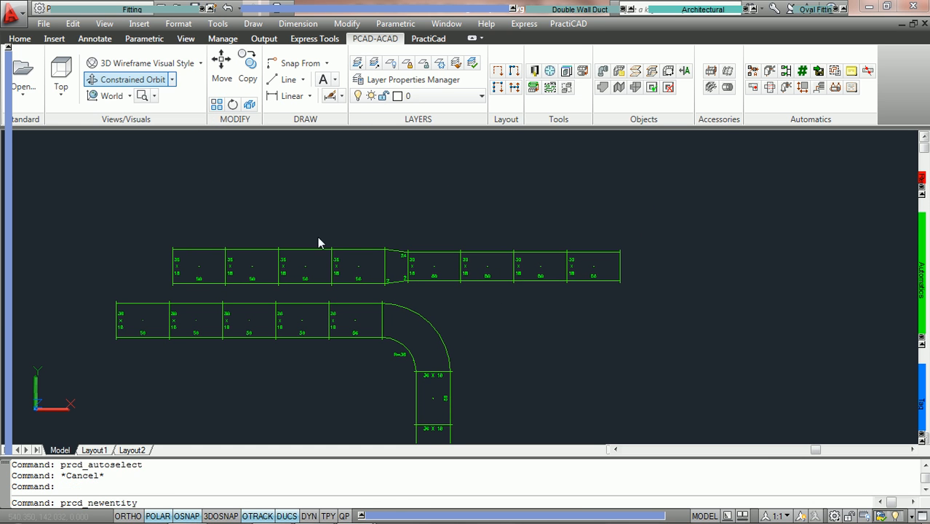
{"action": "left_click", "coordinate": [563, 361]}
{"action": "middle_click_drag", "start_coordinate": [597, 373], "coordinate": [593, 300]}
{"action": "left_click", "coordinate": [600, 354]}
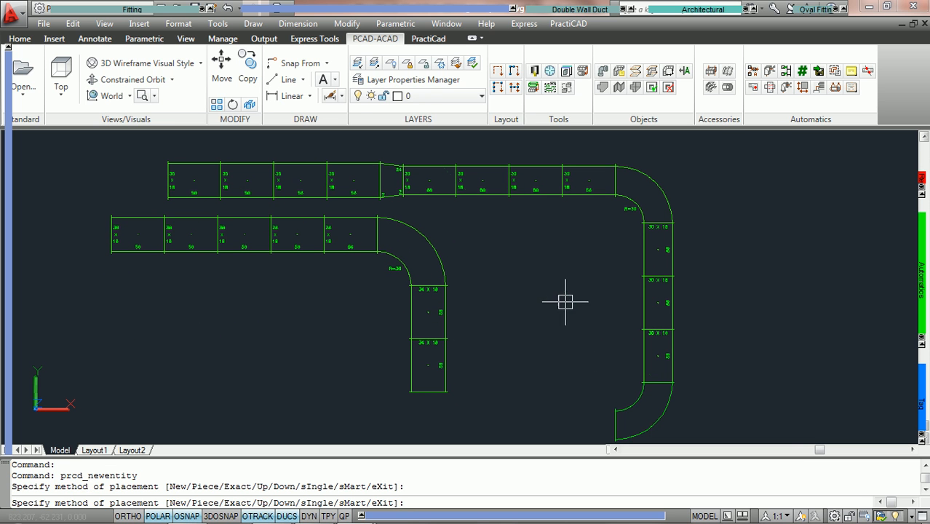
{"action": "key", "text": "Escape"}
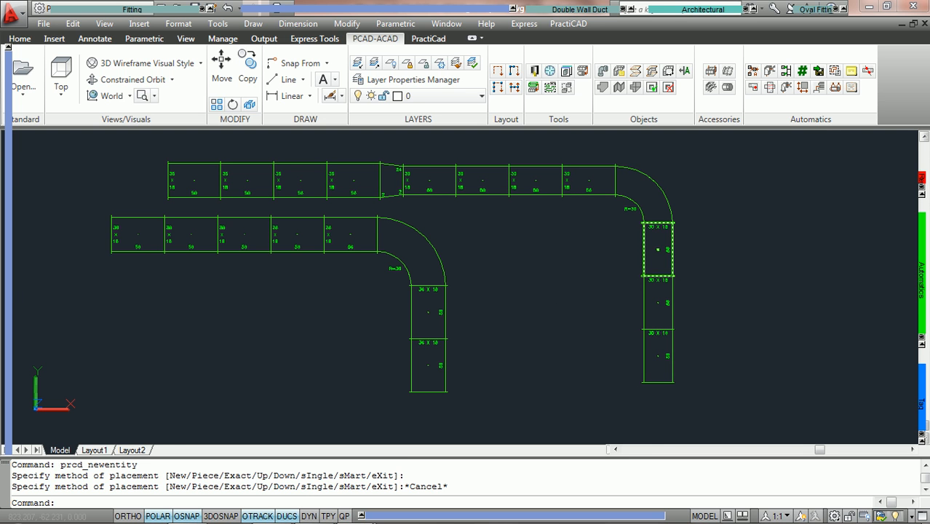
Start AutoSelecting again and set the fitting selection scope to All drawing
{"action": "left_click", "coordinate": [835, 72]}
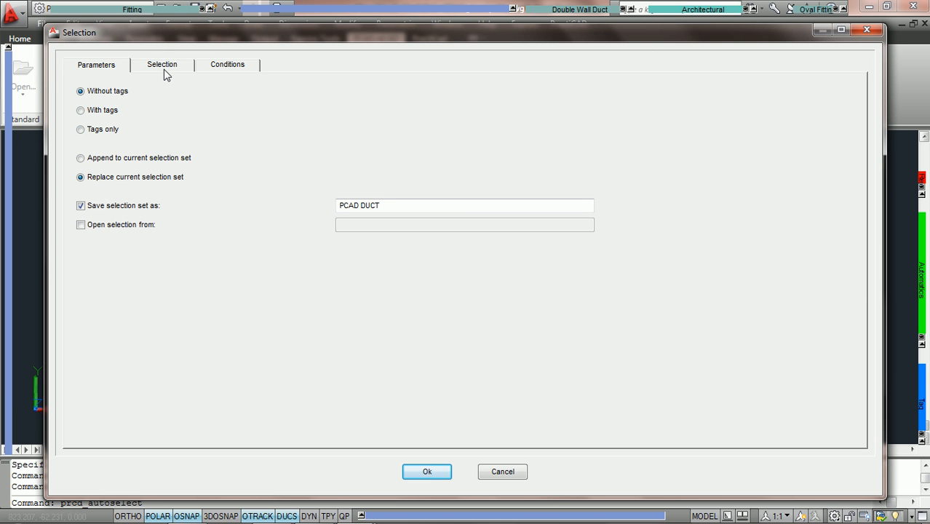
{"action": "left_click", "coordinate": [161, 66]}
{"action": "left_click", "coordinate": [83, 173]}
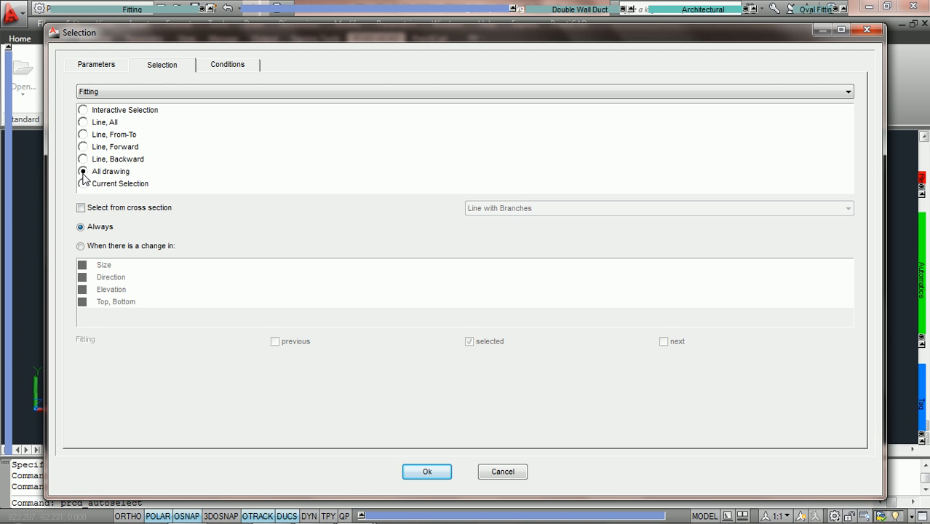
Turn off saving the selection set and reselect the ducts by opening the selection from "PCAD DUCT"
{"action": "left_click", "coordinate": [98, 69]}
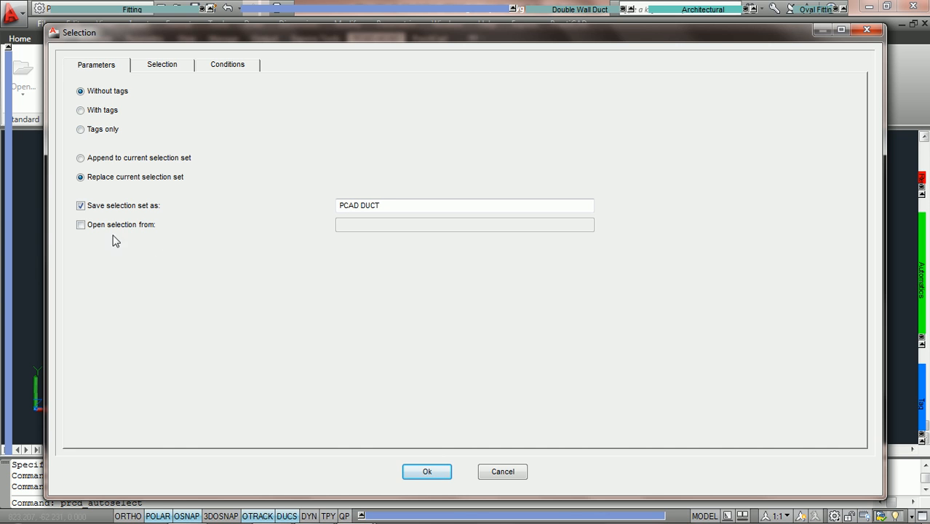
{"action": "left_click", "coordinate": [81, 206]}
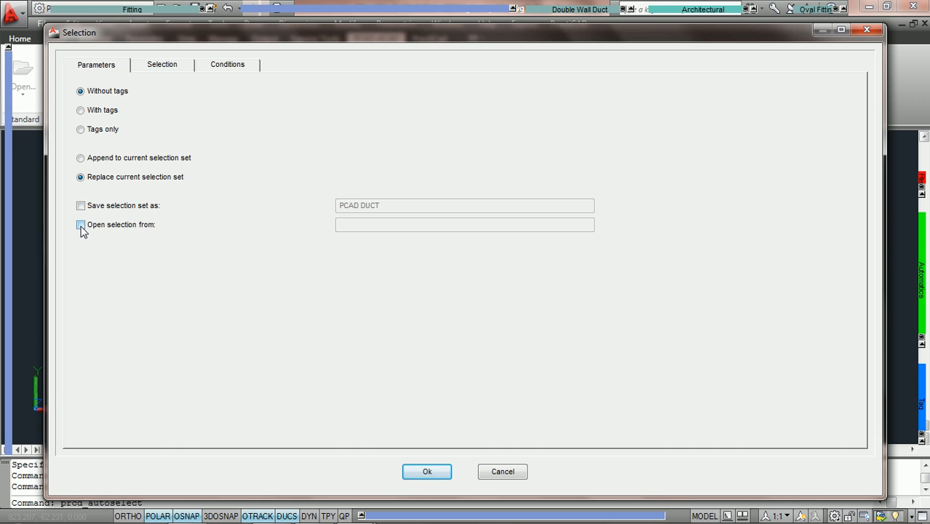
{"action": "left_click", "coordinate": [81, 225]}
{"action": "left_click", "coordinate": [396, 228]}
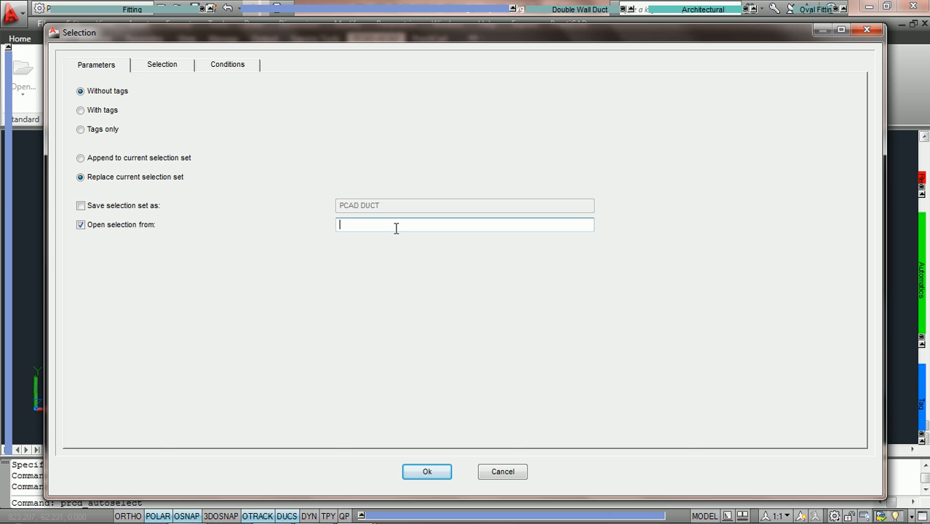
{"action": "type", "text": "PCAD DUCT"}
{"action": "left_click", "coordinate": [412, 472]}
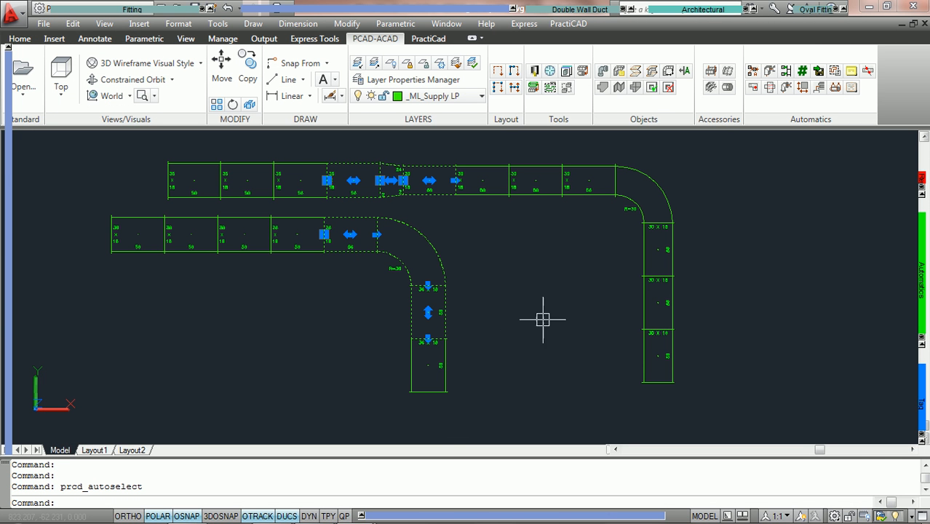
{"action": "scroll", "coordinate": [458, 222], "scroll_direction": "up", "scroll_amount": 3}
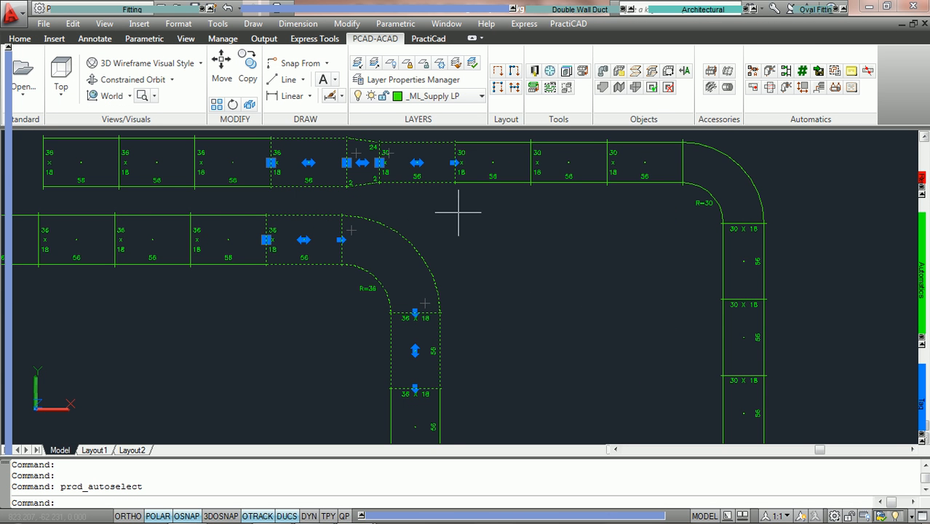